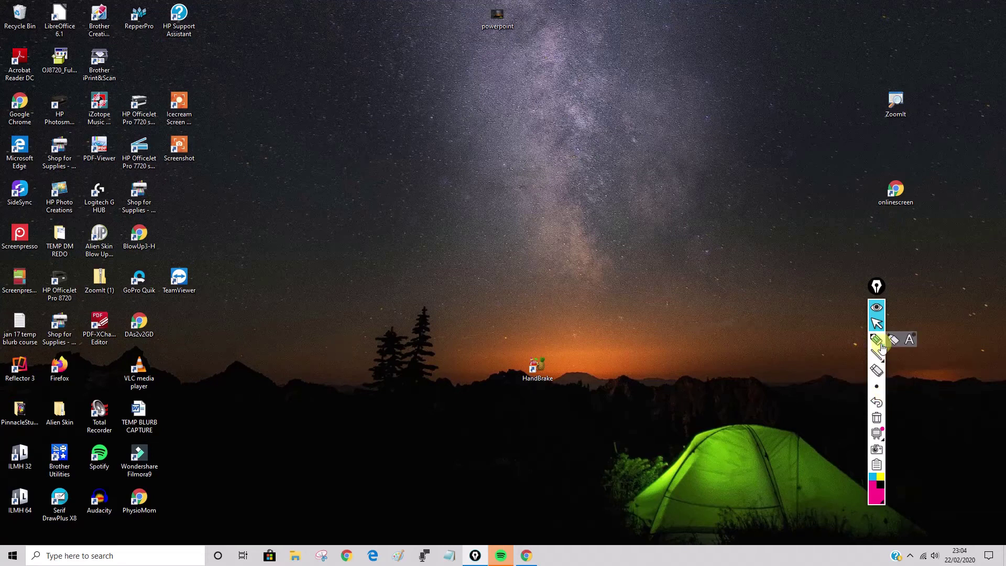
Circle the three desktop Chrome shortcuts with Epic Pen, then erase the marks
click(876, 339)
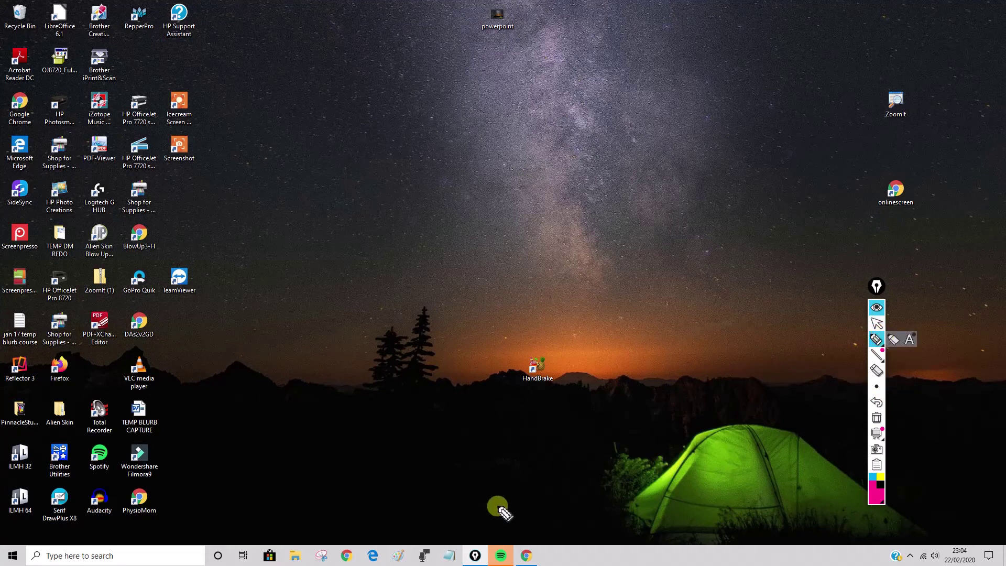
mouse_move(538, 522)
mouse_down()
mouse_move(524, 548)
mouse_move(555, 521)
mouse_move(535, 526)
mouse_up()
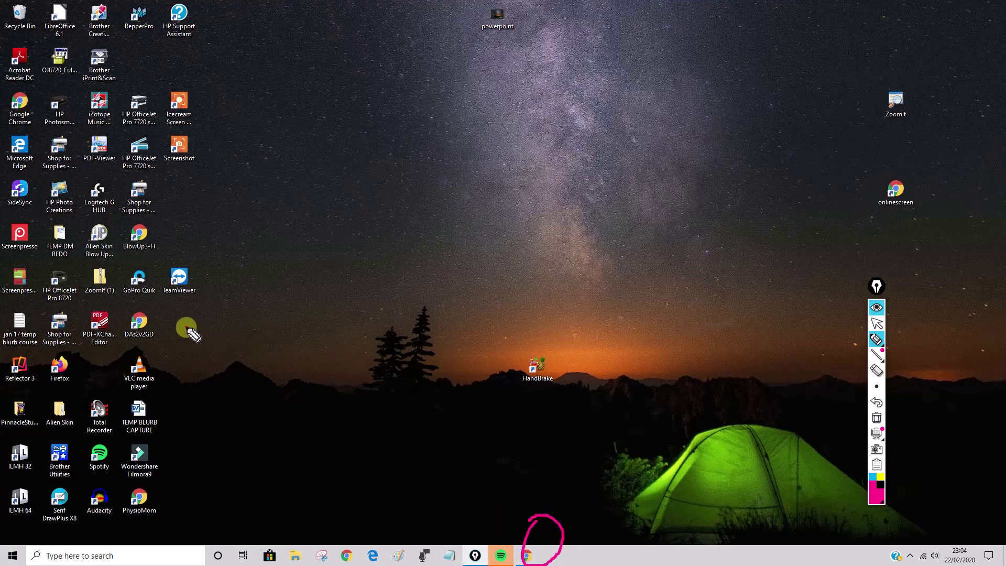
mouse_move(186, 329)
mouse_down()
mouse_move(130, 319)
mouse_move(168, 326)
mouse_move(164, 312)
mouse_up()
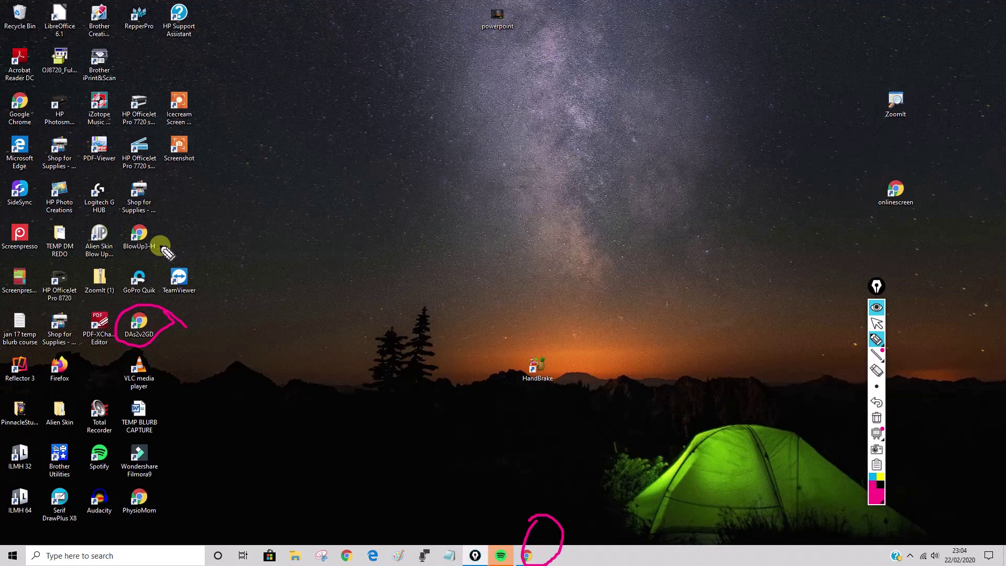
mouse_move(147, 220)
mouse_down()
mouse_move(157, 243)
mouse_move(151, 219)
mouse_up()
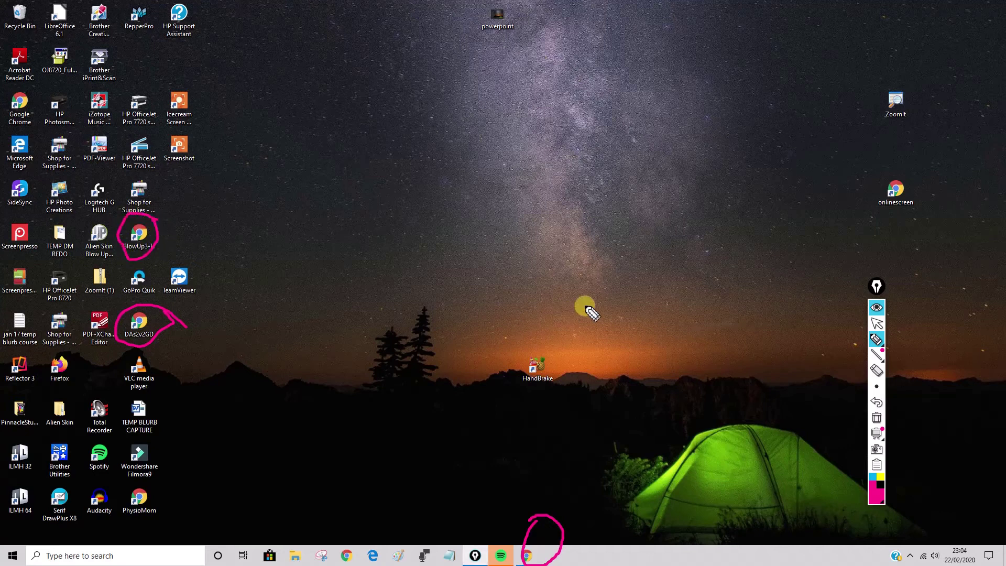
click(875, 370)
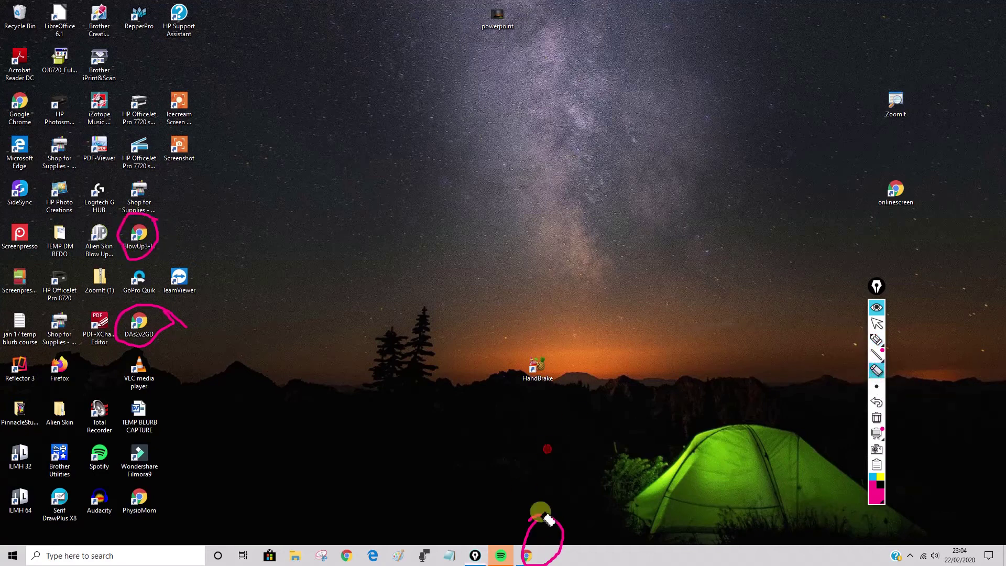
click(543, 520)
click(117, 309)
click(155, 213)
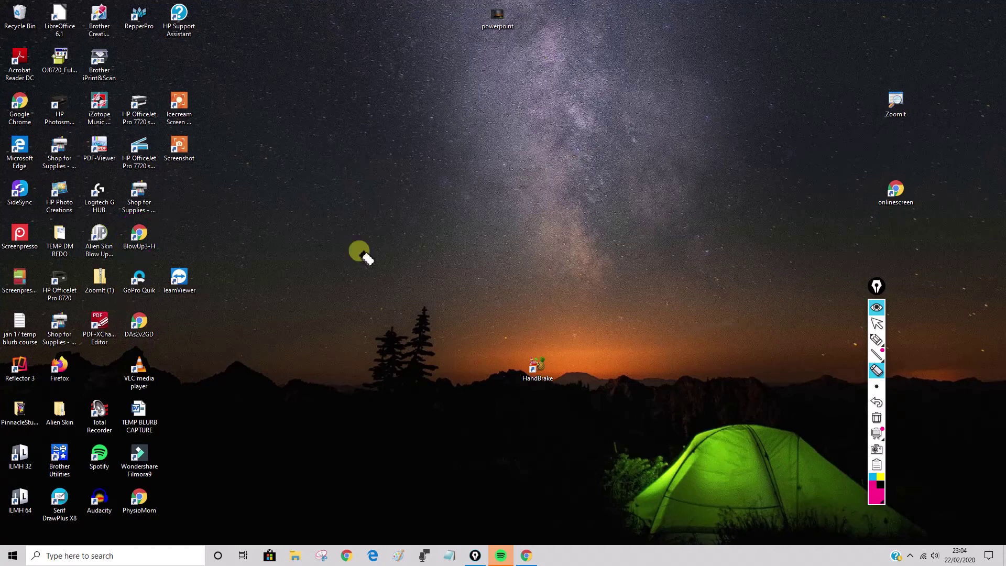
click(876, 323)
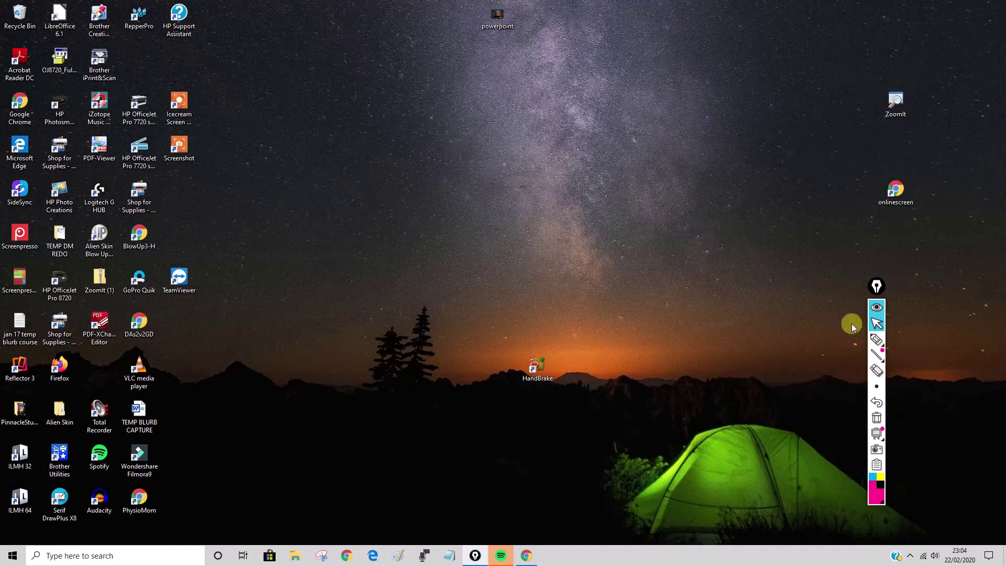
Restore the Chrome Google homepage, then circle and erase the Gmail link
click(528, 556)
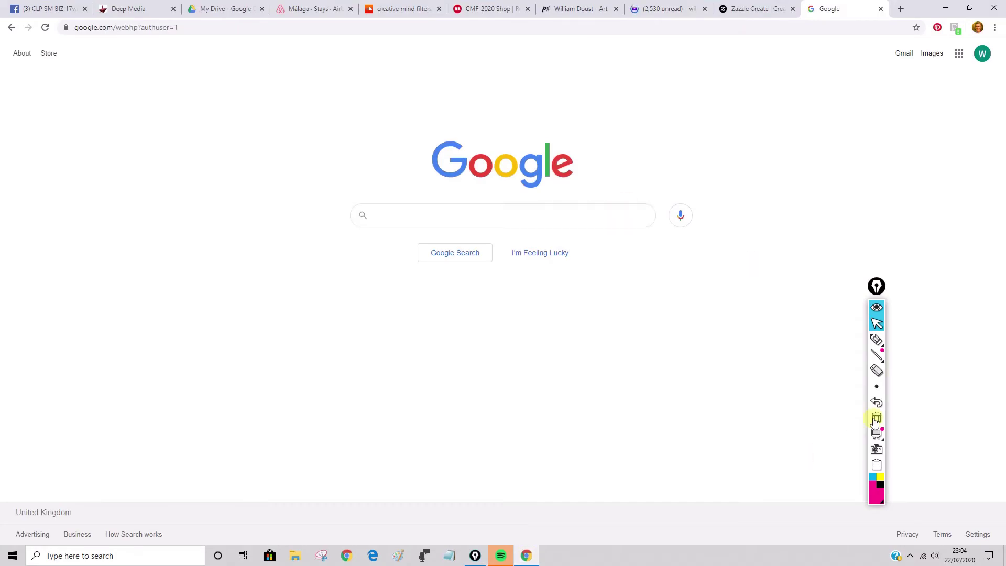
click(877, 340)
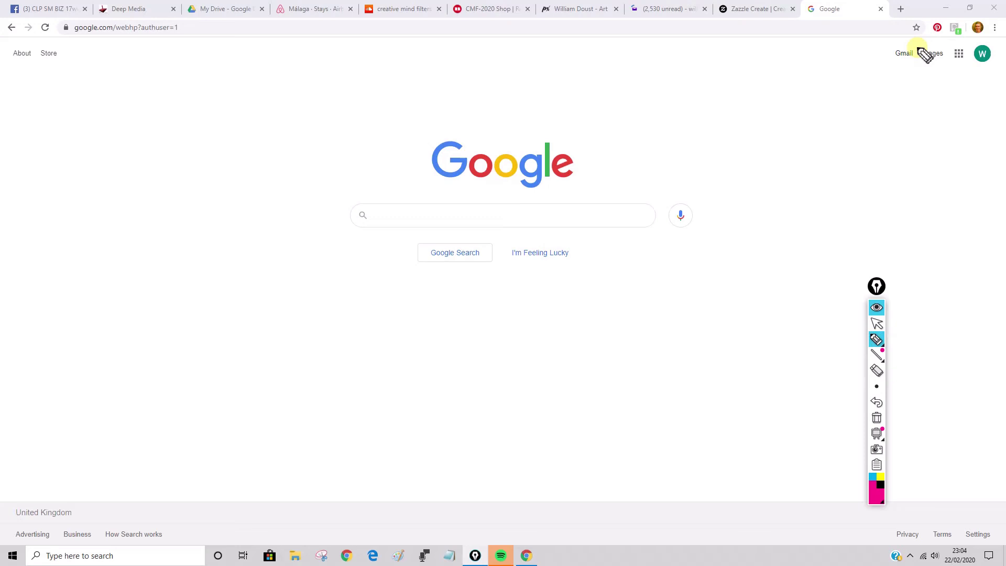
mouse_move(919, 48)
mouse_down()
mouse_move(913, 41)
mouse_move(896, 73)
mouse_move(917, 27)
mouse_move(898, 51)
mouse_move(899, 63)
mouse_move(915, 62)
mouse_up()
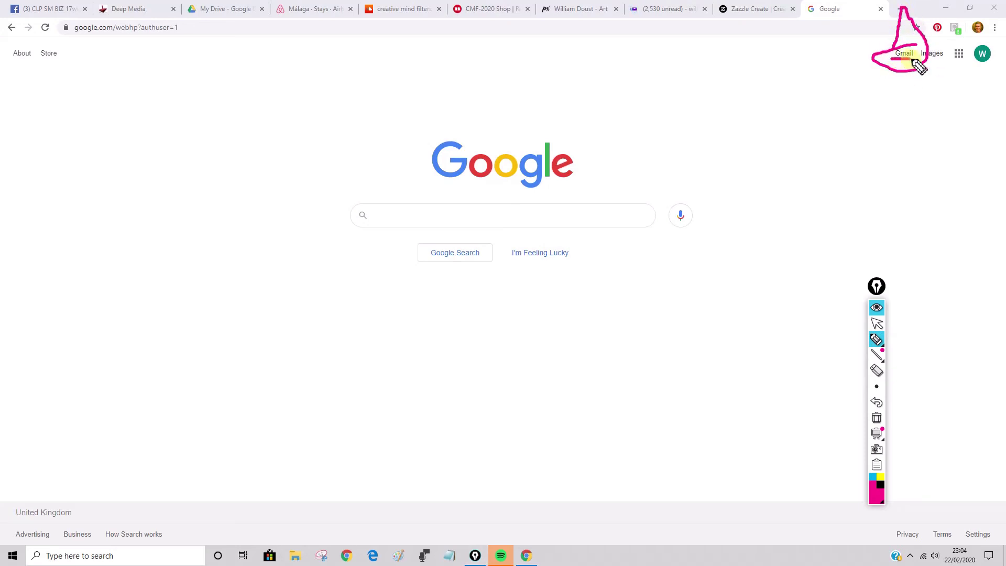
mouse_move(878, 343)
click(876, 370)
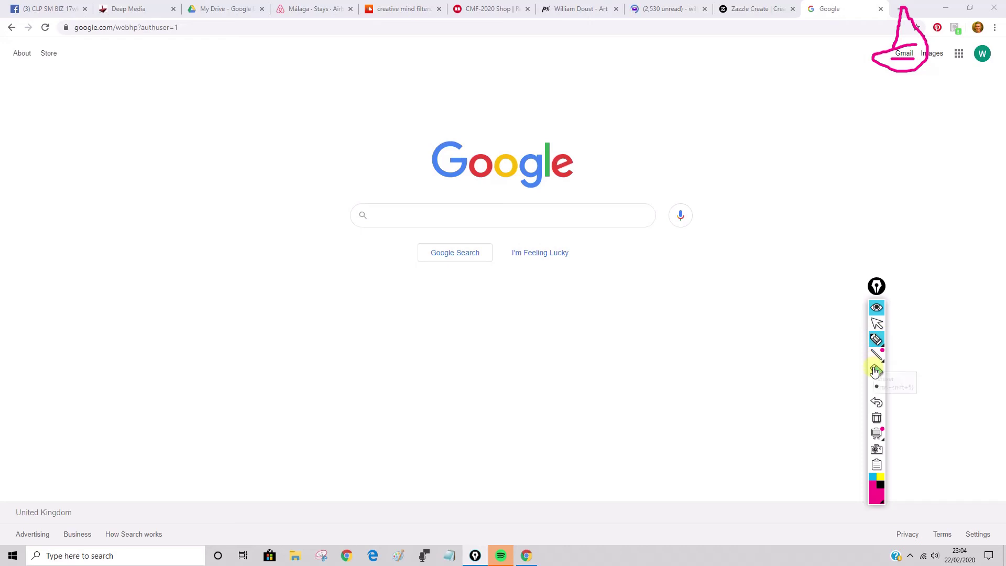
drag(906, 68, 914, 34)
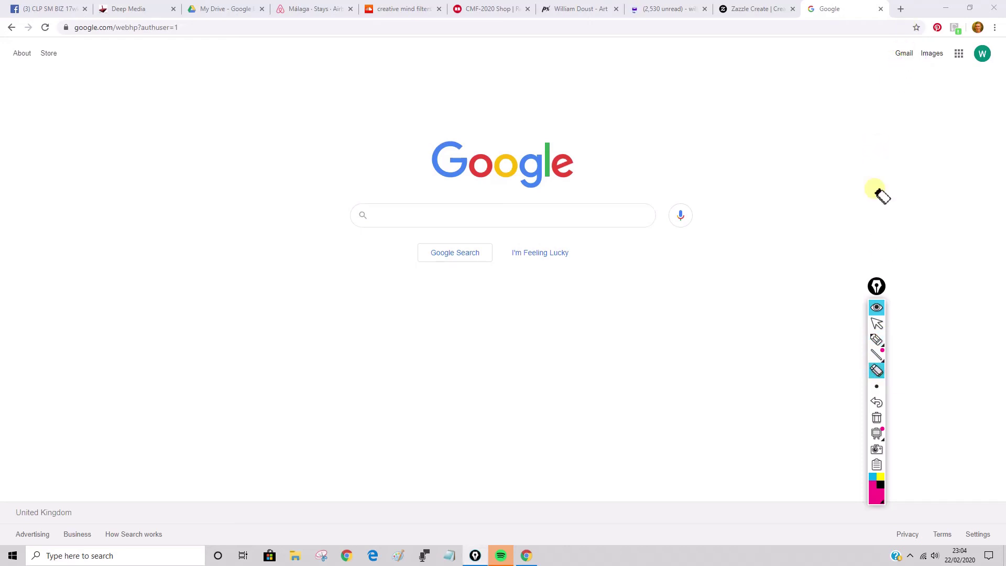
click(877, 323)
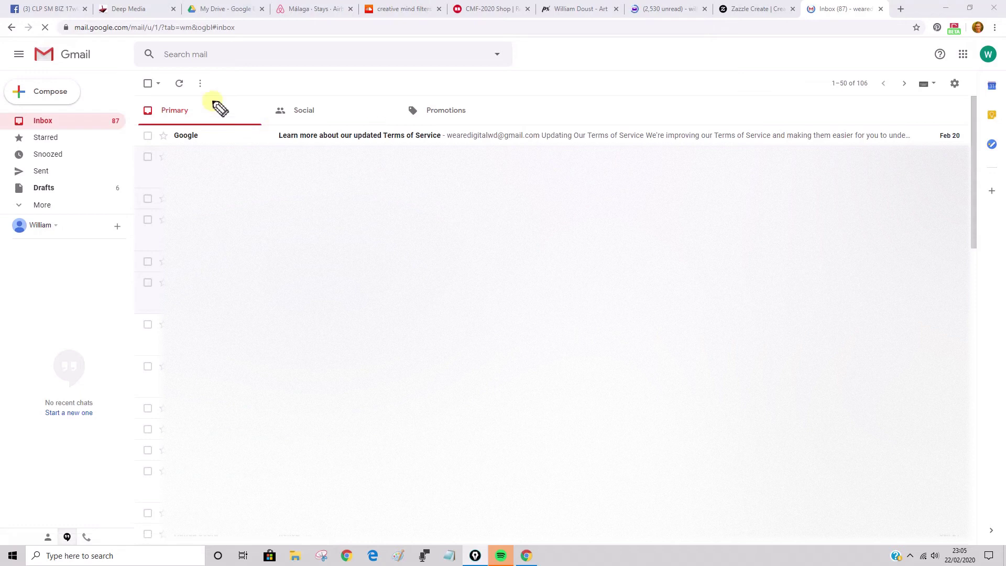
Circle and underline Compose with Epic Pen, clear the marks, and start a new message
mouse_move(94, 70)
mouse_down()
mouse_move(8, 60)
mouse_move(79, 116)
mouse_move(63, 67)
mouse_up()
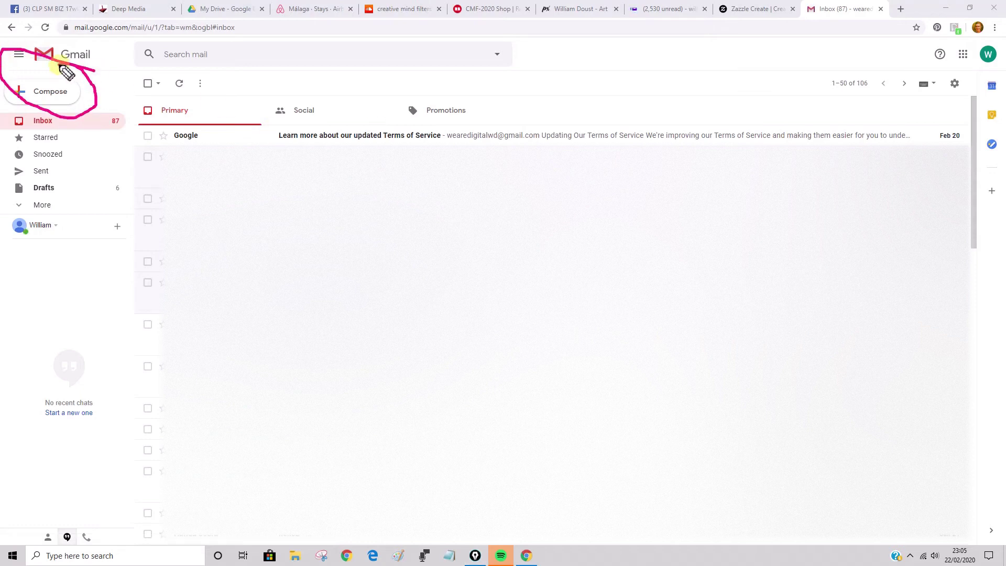
drag(22, 106, 69, 100)
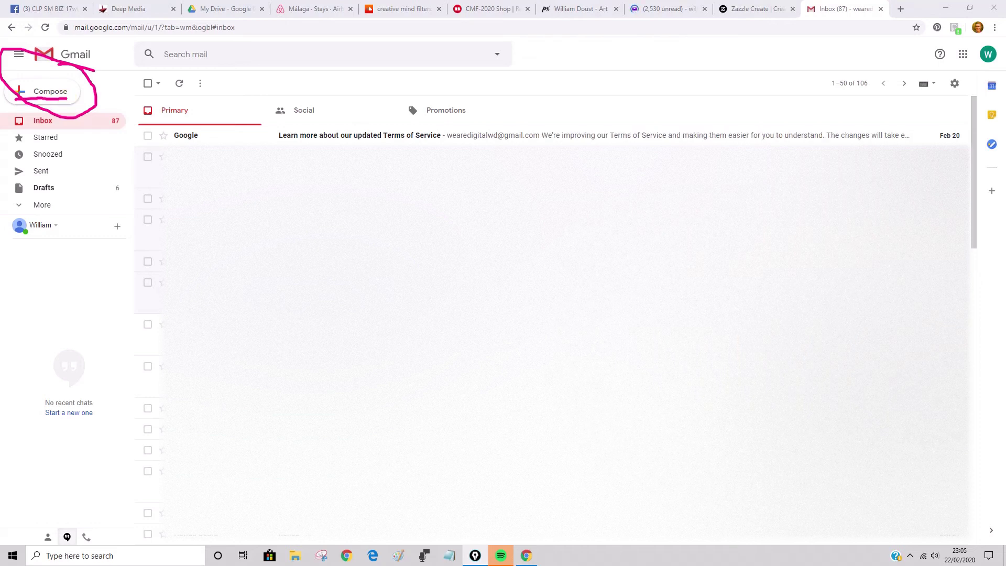
key(e)
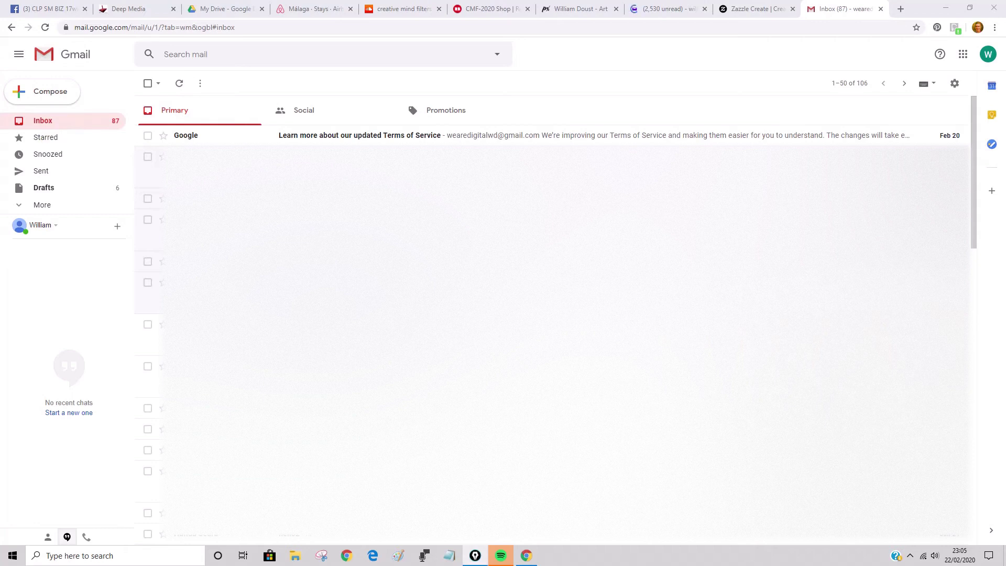
click(56, 89)
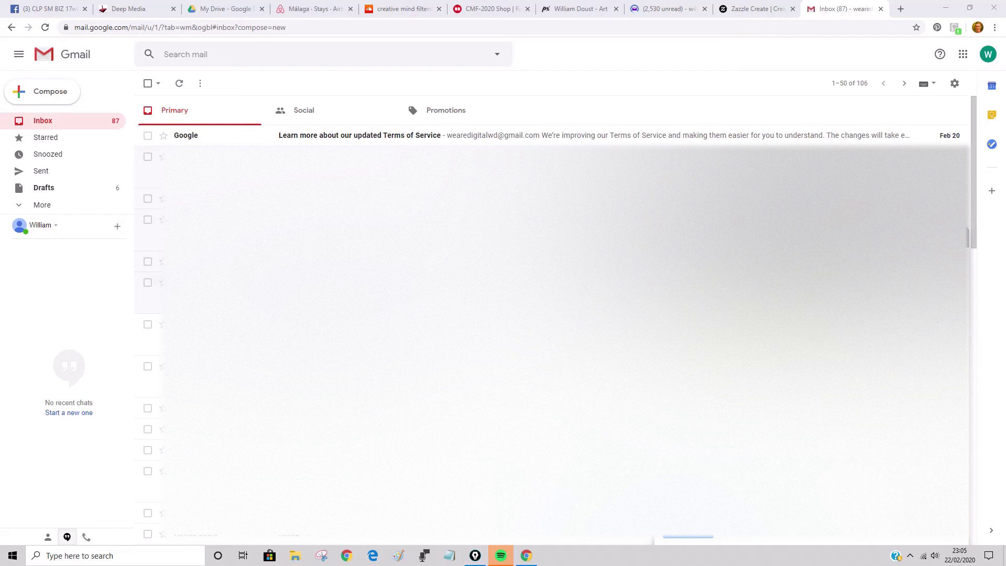
Underline the To and Subject fields and mark the body area, then clear the annotations
drag(652, 265, 810, 266)
drag(662, 282, 822, 286)
drag(681, 328, 800, 347)
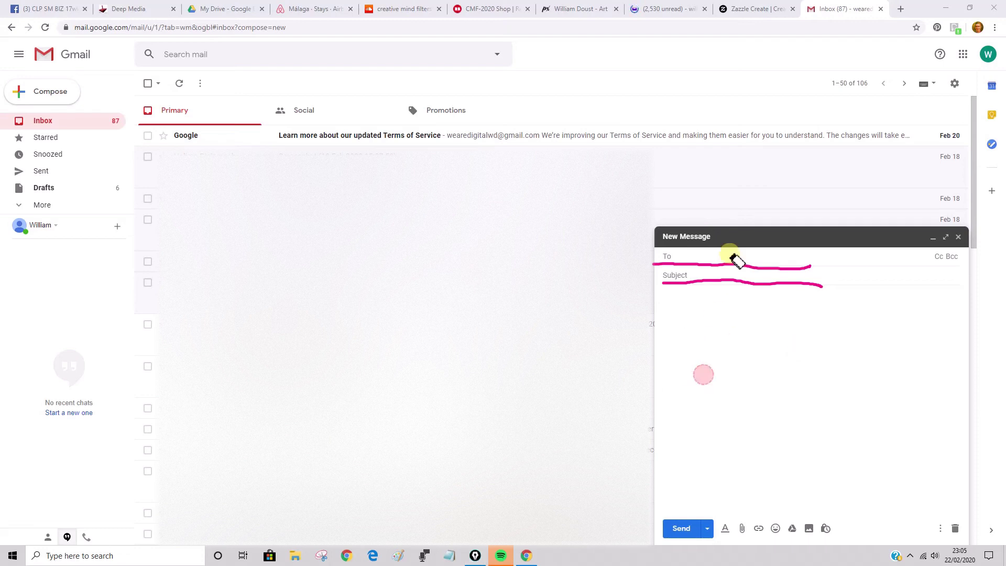
key(e)
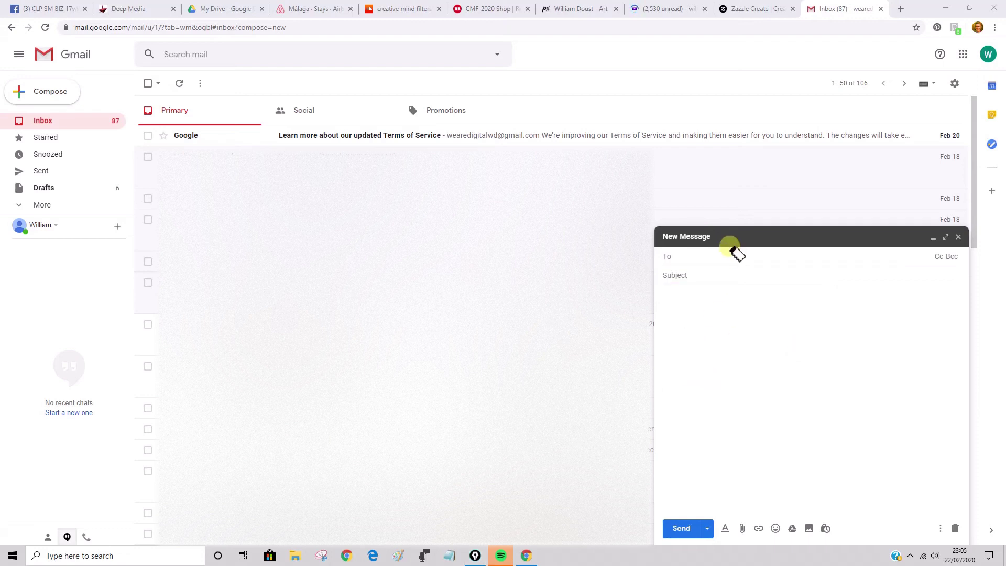
Place the cursor in the recipient field, then in the message body
click(697, 258)
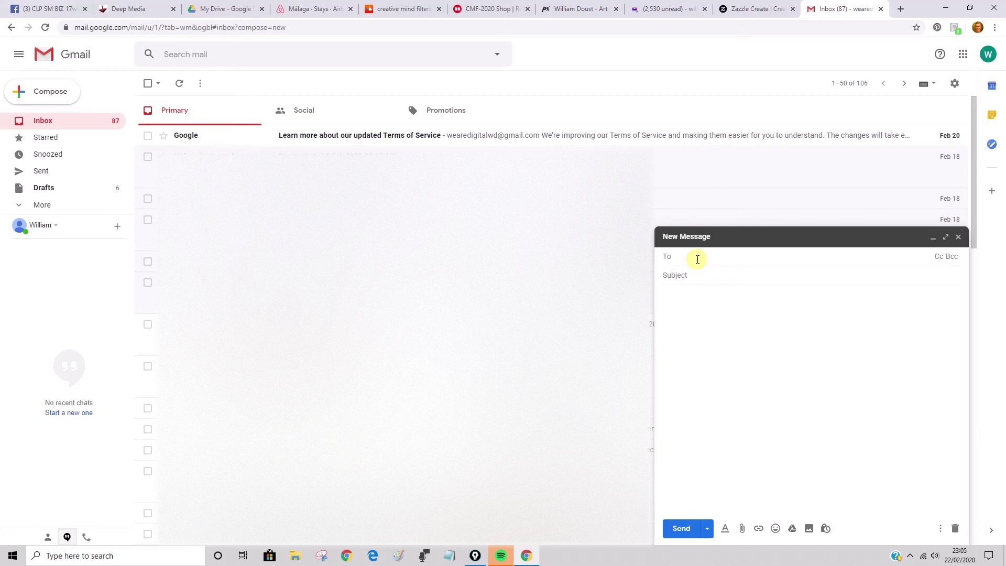
click(697, 258)
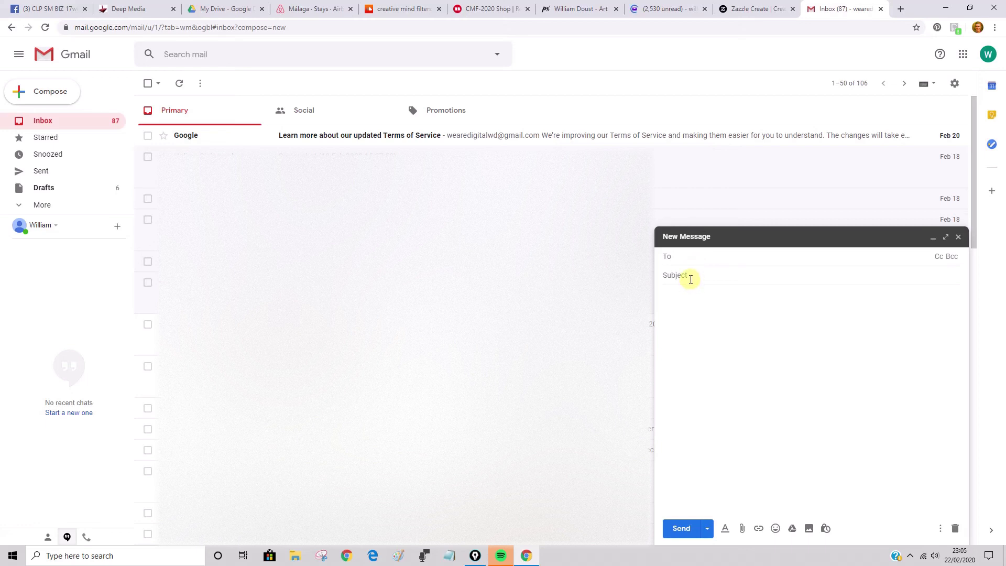
click(682, 296)
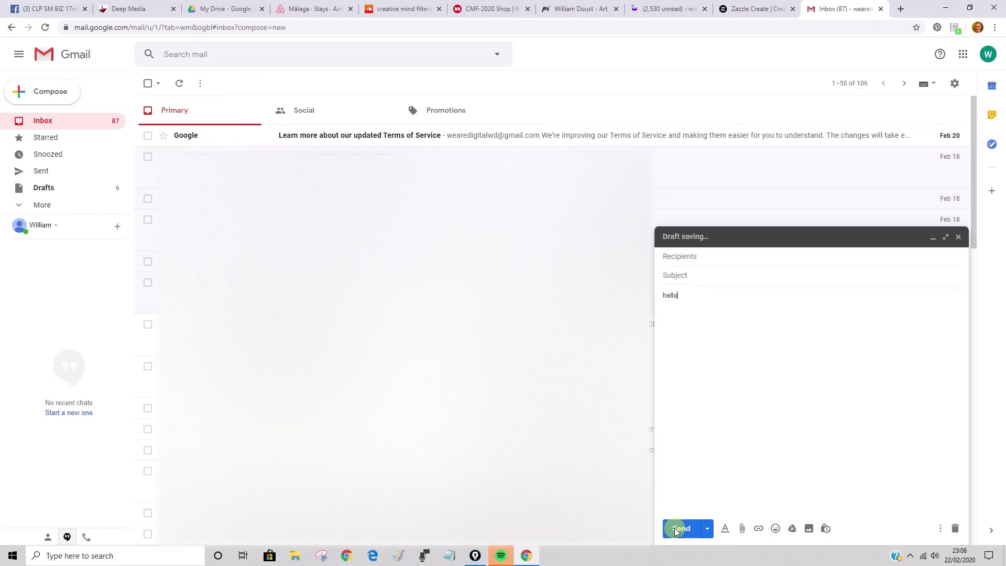
Address the draft to the autocomplete contact suggested from the first few letters
click(692, 256)
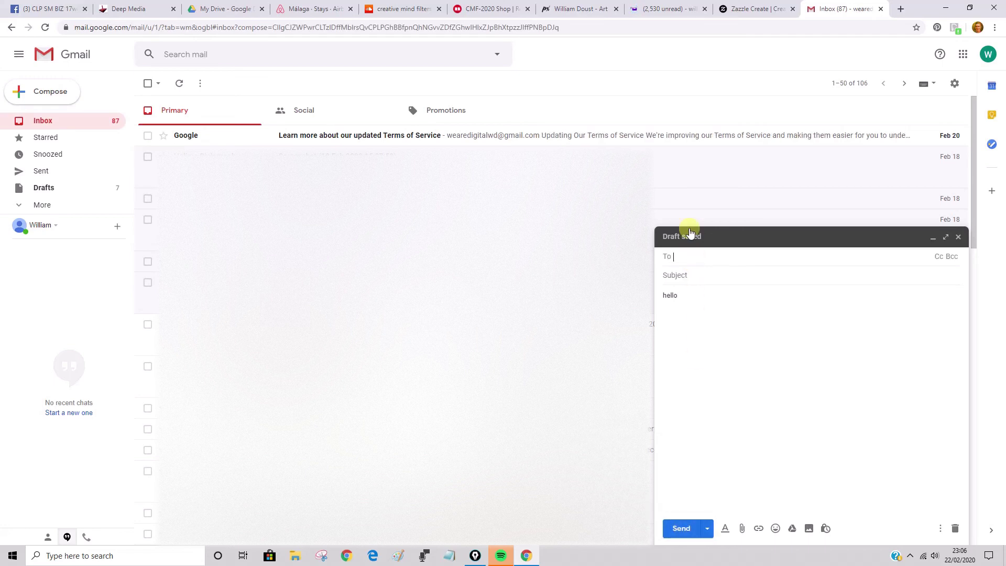
text(cl)
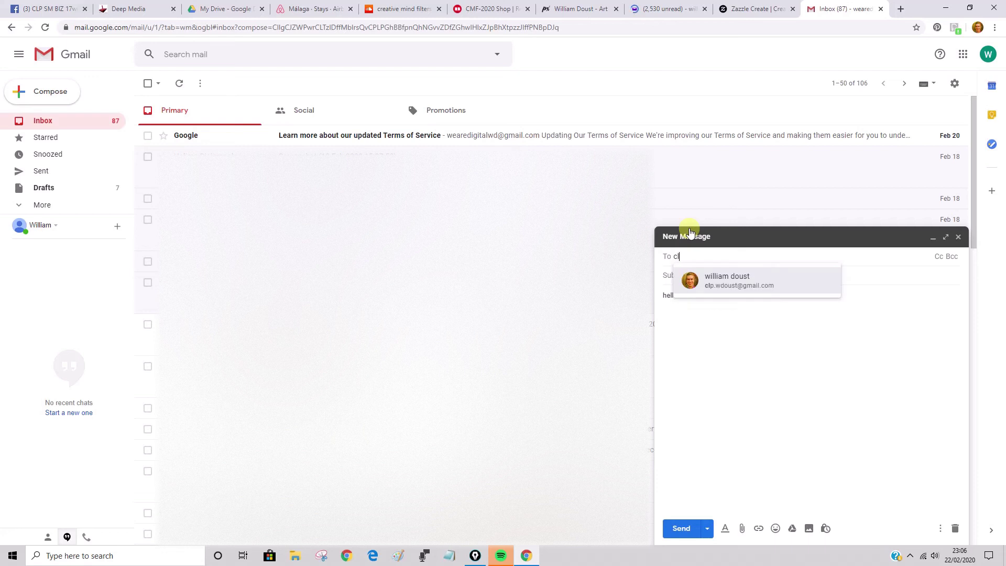
text(p)
click(775, 285)
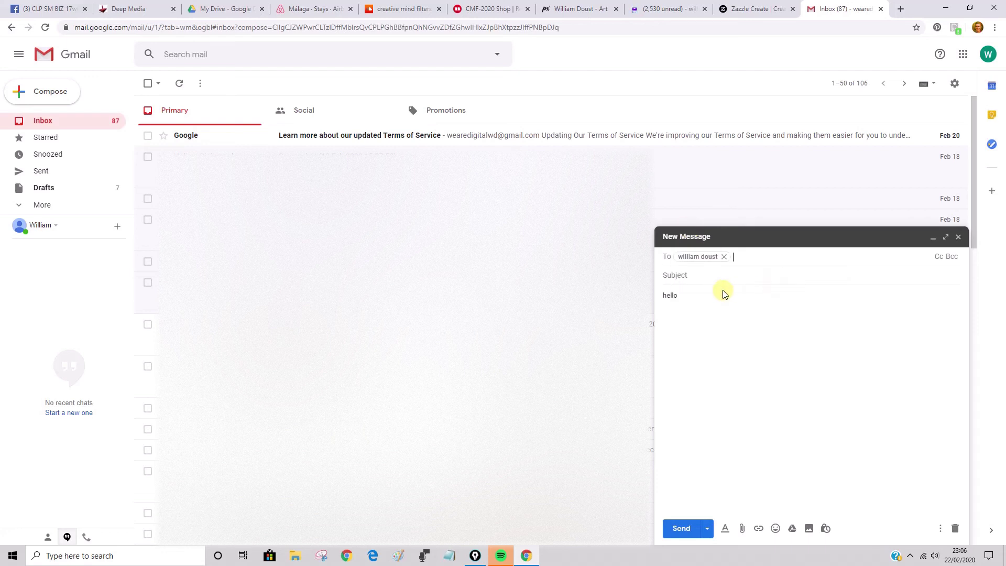
Enter 'test for video' as the subject line
click(702, 277)
text(test)
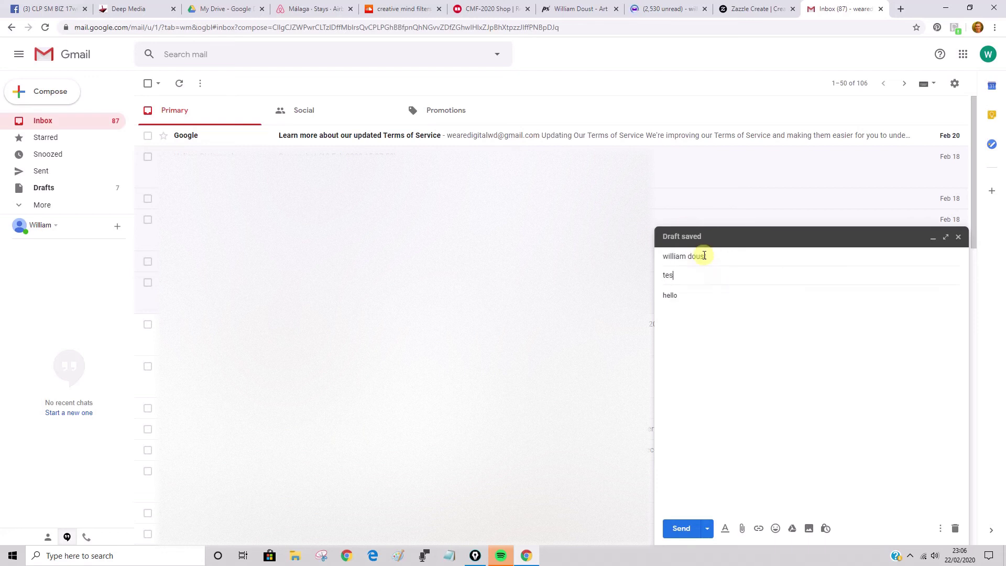
mouse_move(704, 255)
text(for video)
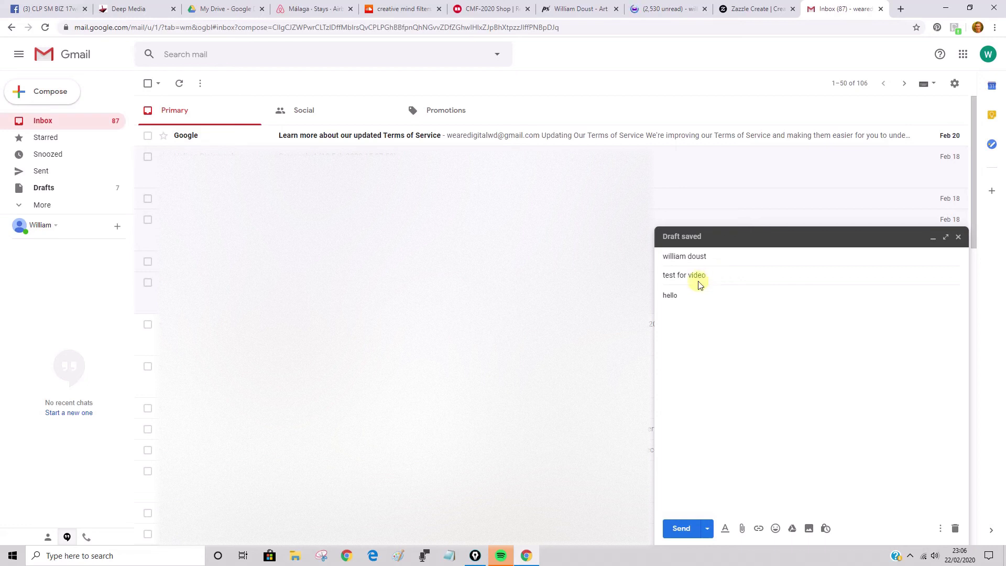
Explore Schedule send and Pick date & time for the message, then cancel scheduling
click(708, 530)
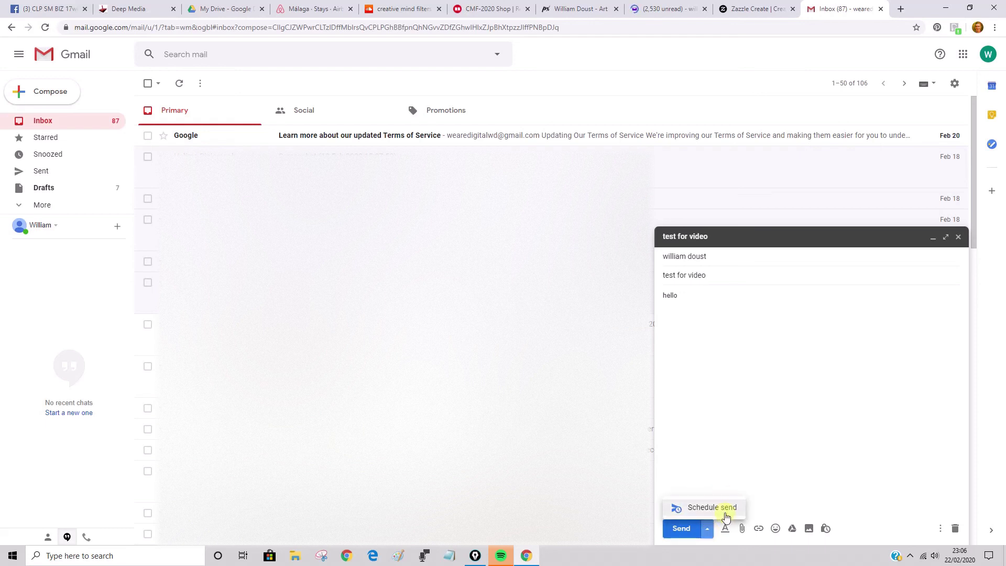
click(723, 515)
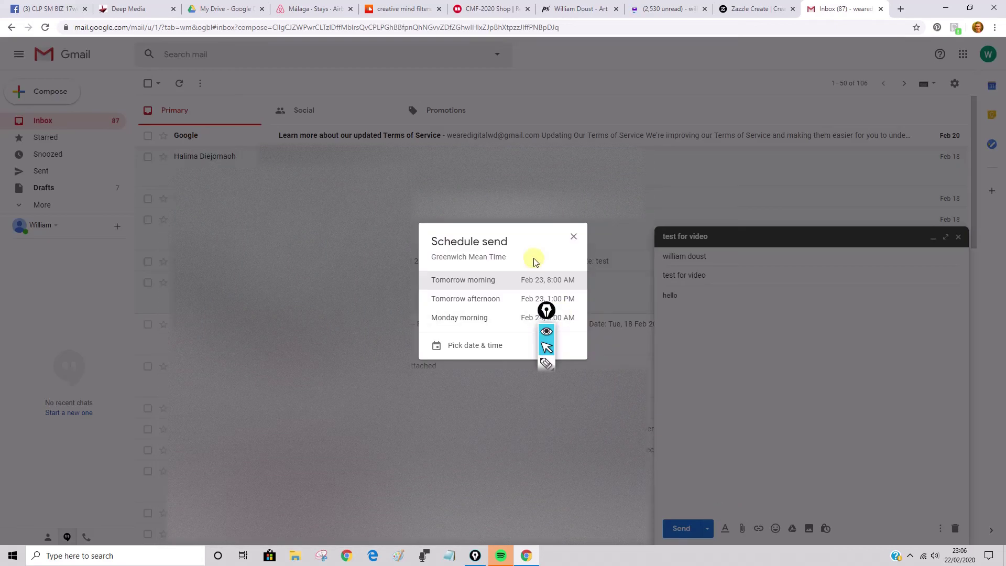
triple_click(519, 238)
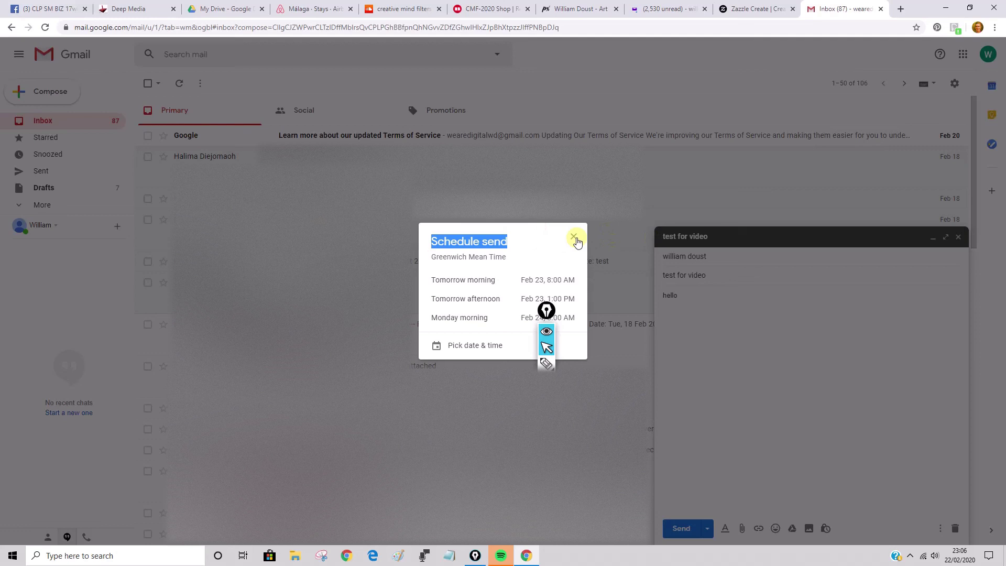
click(546, 310)
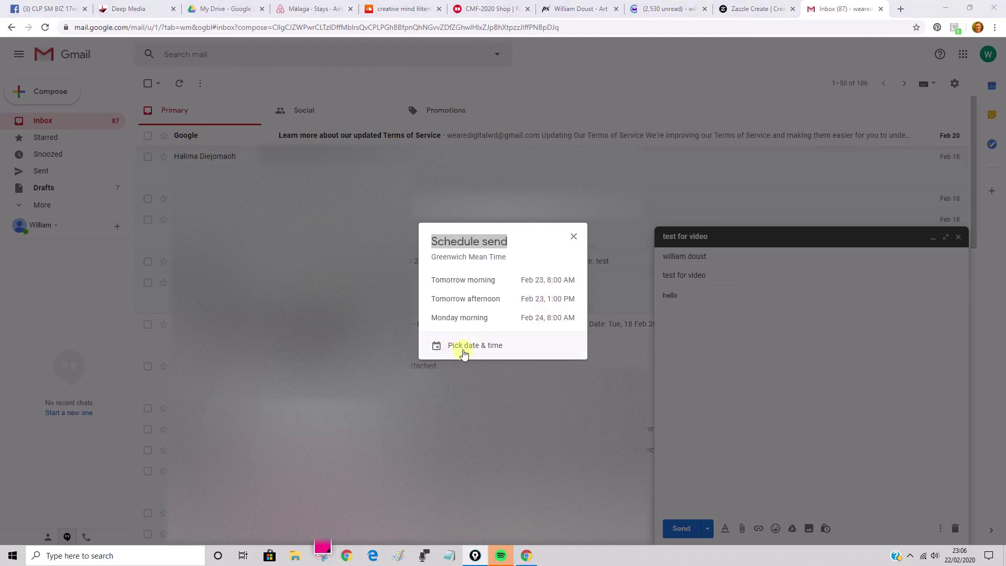
click(490, 347)
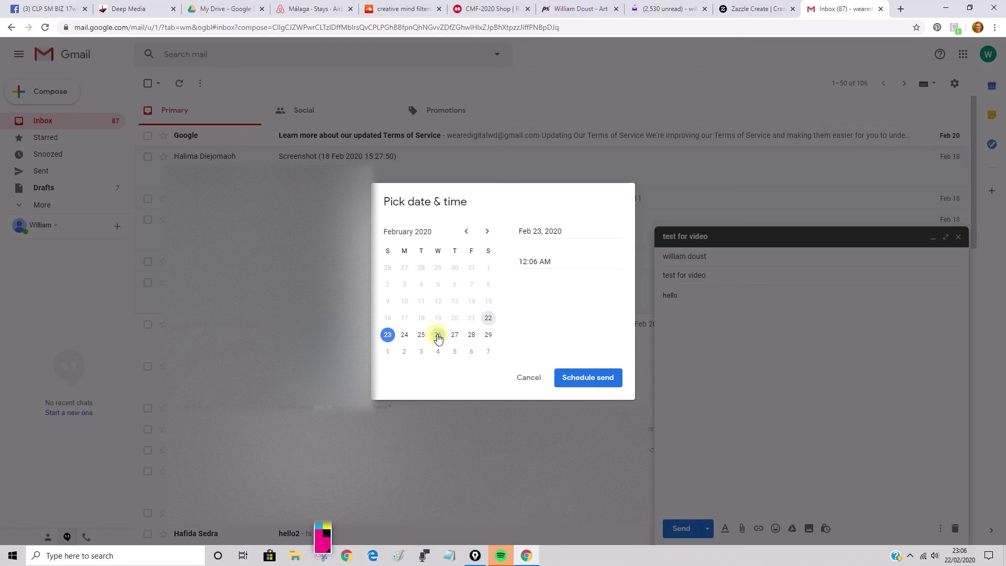
click(530, 379)
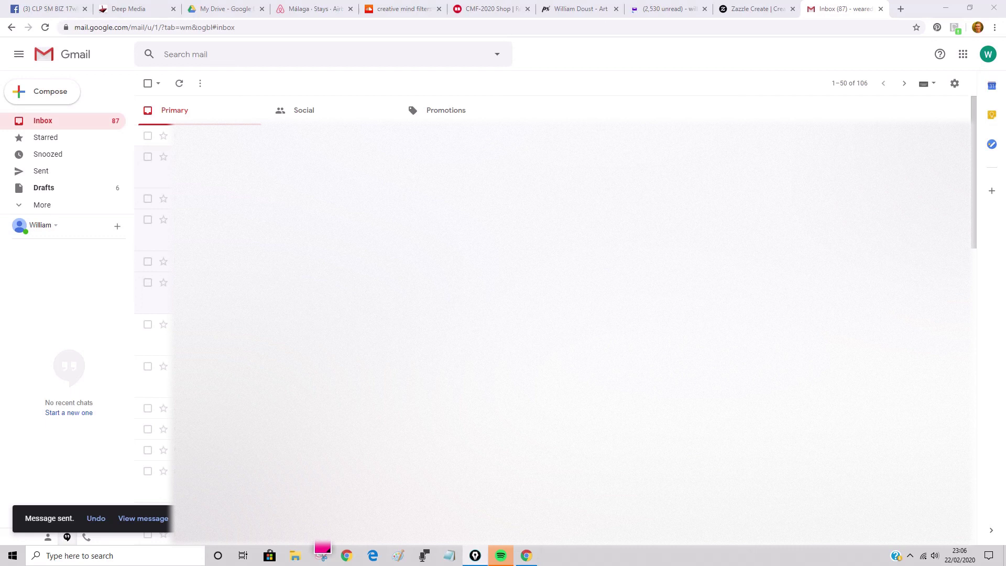
click(18, 182)
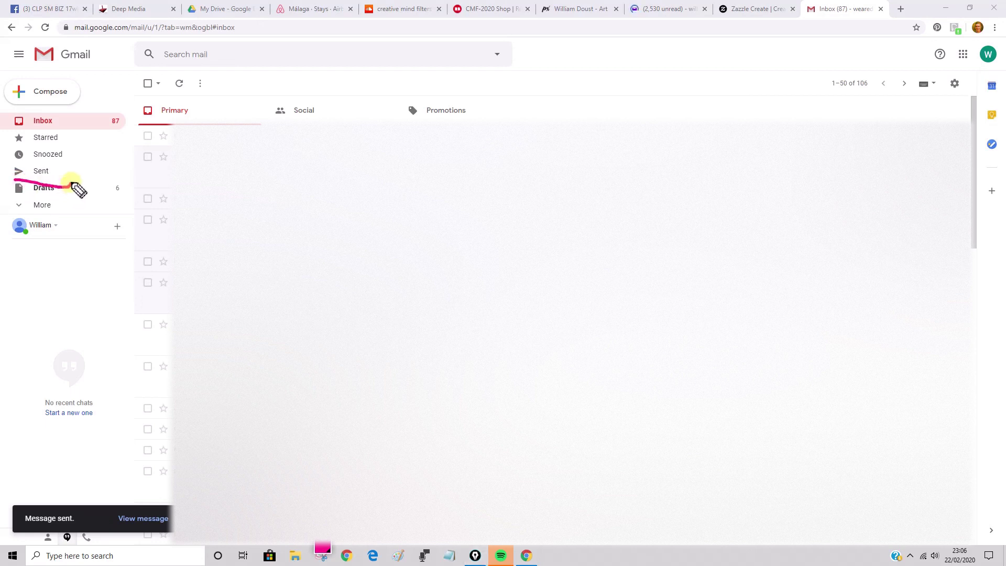
mouse_move(74, 187)
mouse_down()
mouse_move(29, 157)
mouse_move(11, 181)
mouse_up()
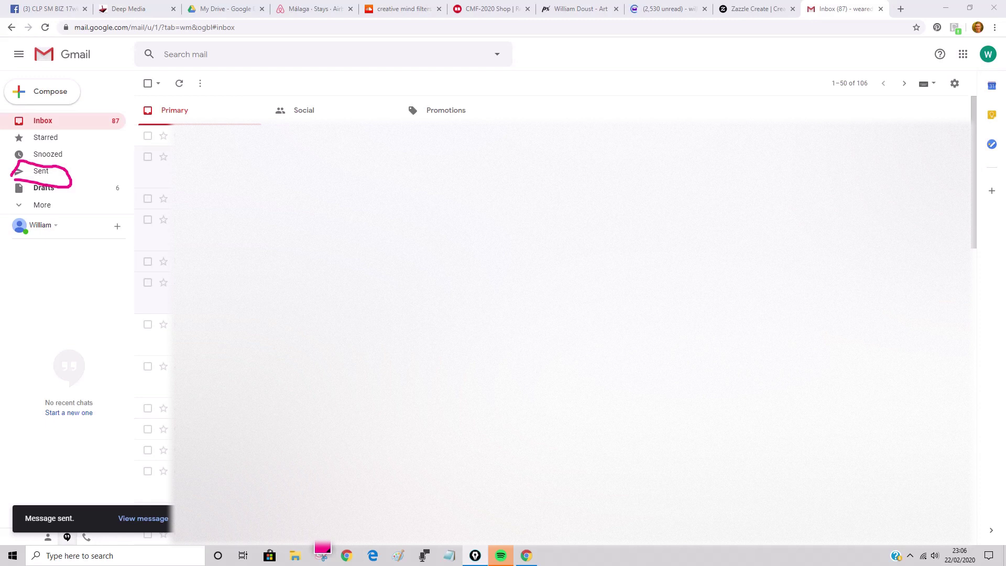
click(47, 173)
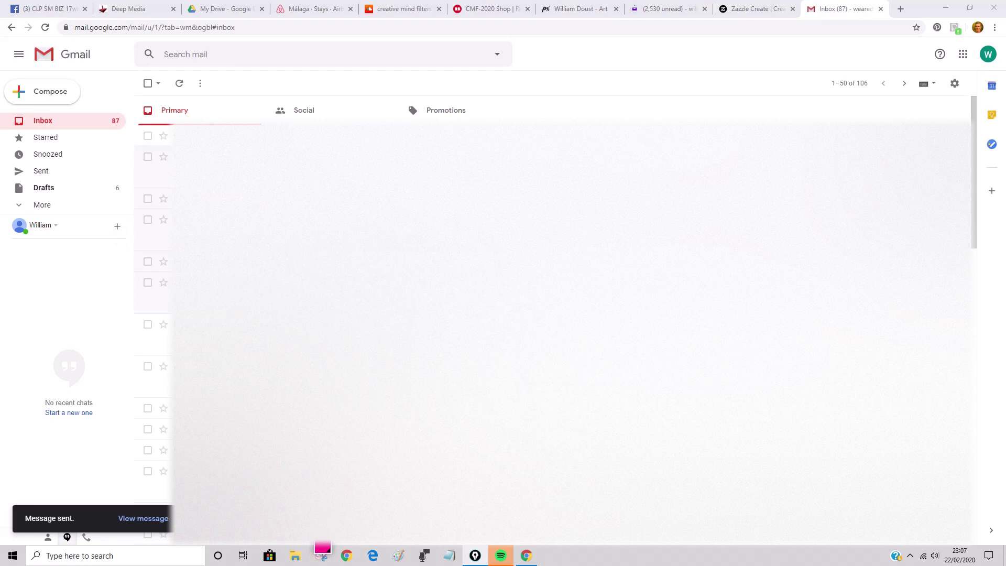
Go to the Sent folder (12 messages) and open the 'test for video' email
click(56, 176)
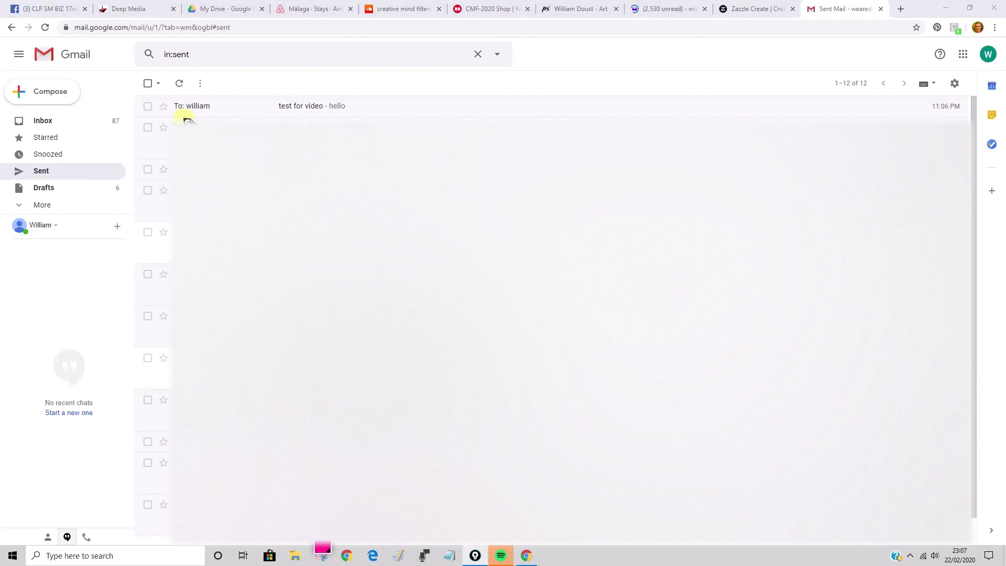
drag(170, 112, 203, 112)
mouse_move(270, 116)
mouse_down()
mouse_move(370, 112)
mouse_move(269, 103)
mouse_up()
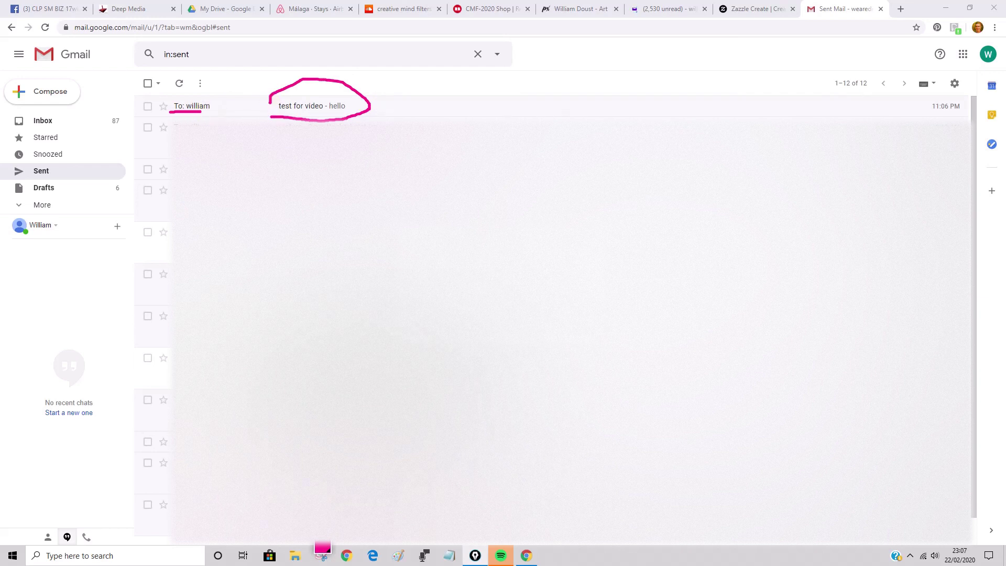
click(271, 102)
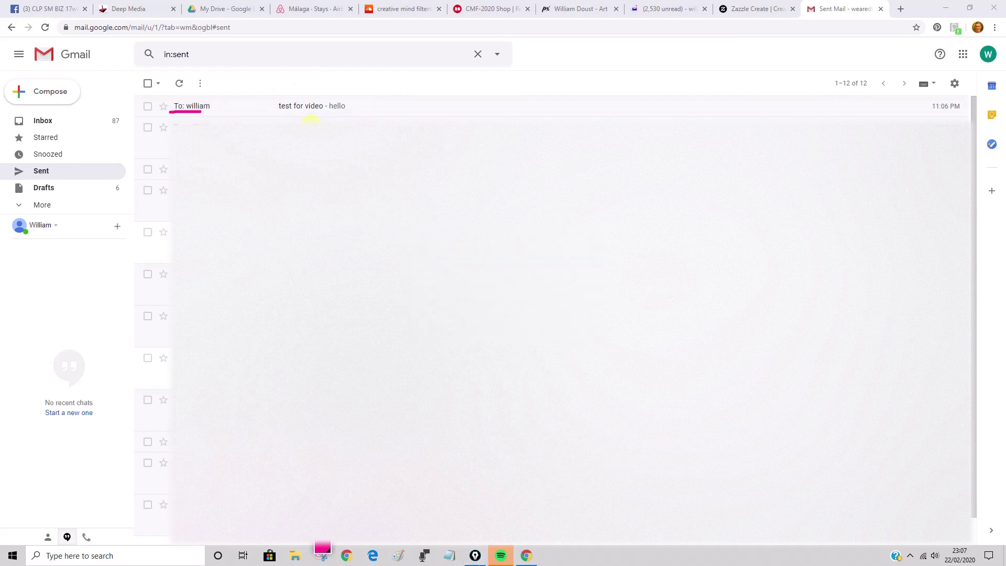
click(189, 112)
click(222, 107)
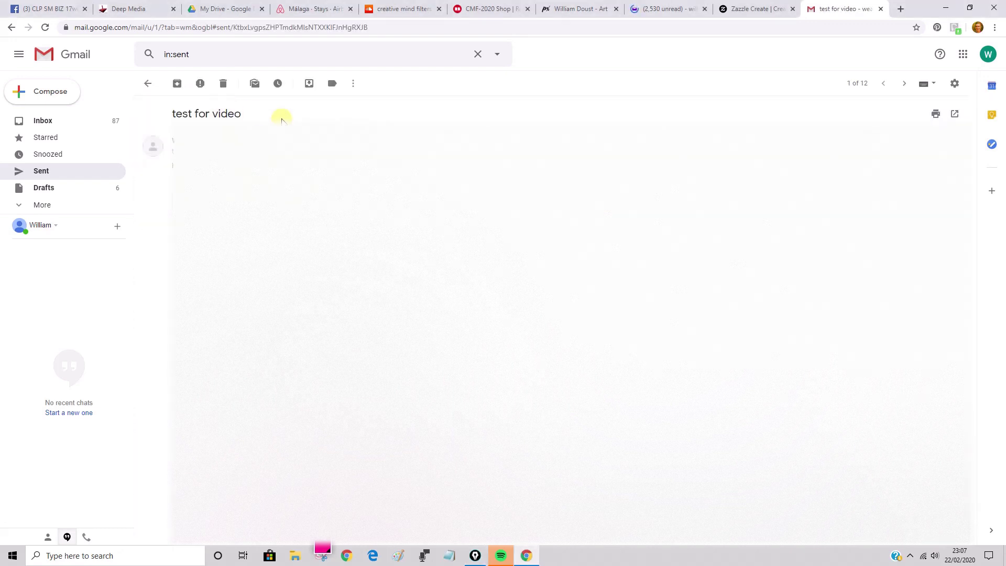